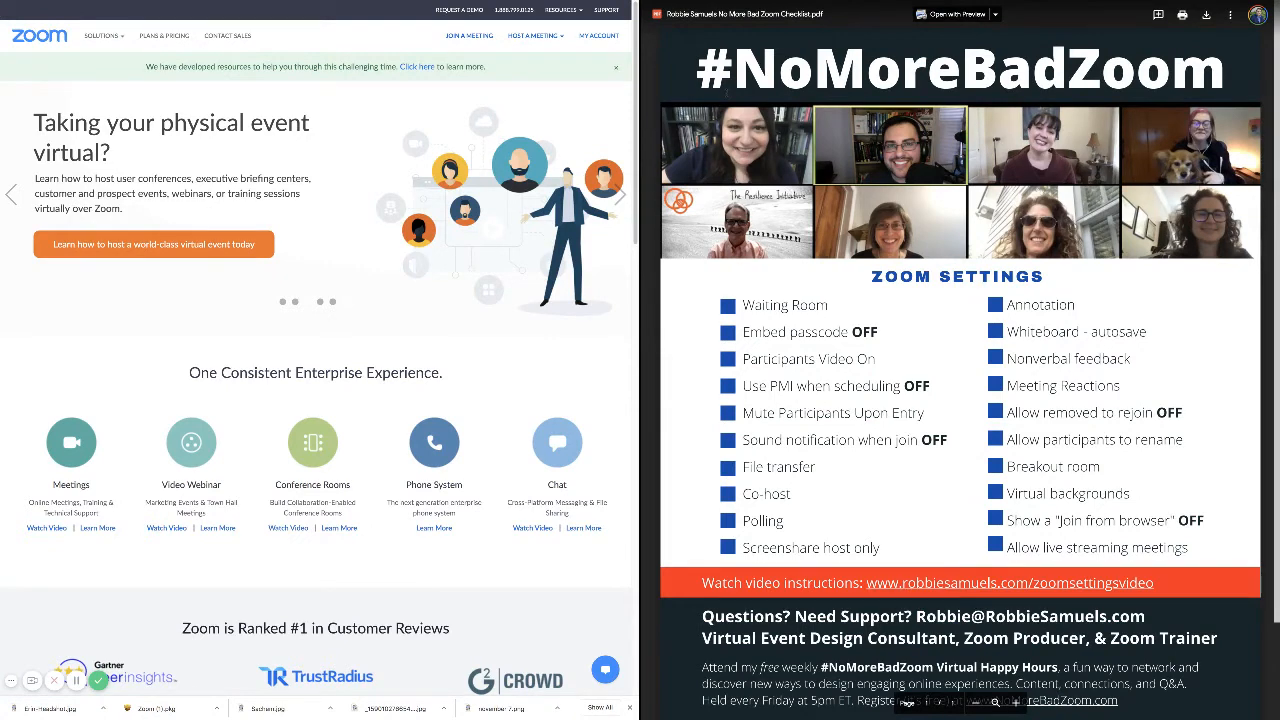
# Go from My Account to the Meeting settings page and zoom it to 150%.
pyautogui.click(600, 36)
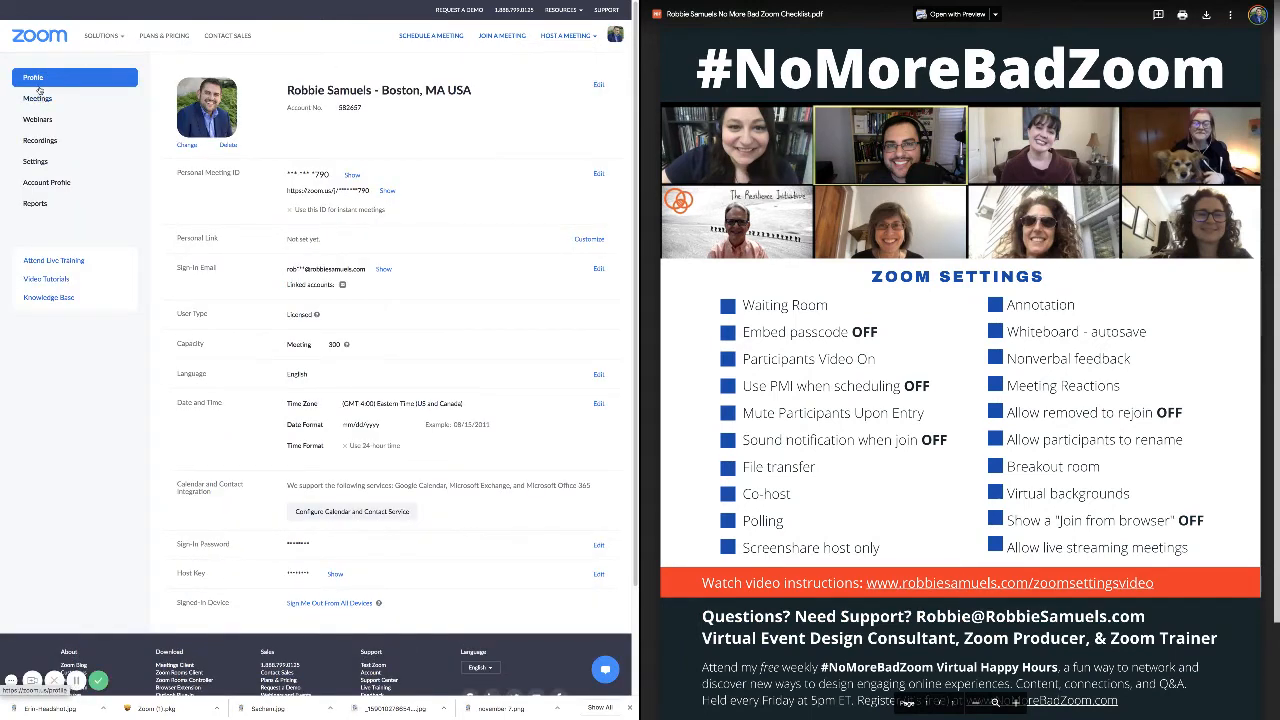
pyautogui.click(36, 162)
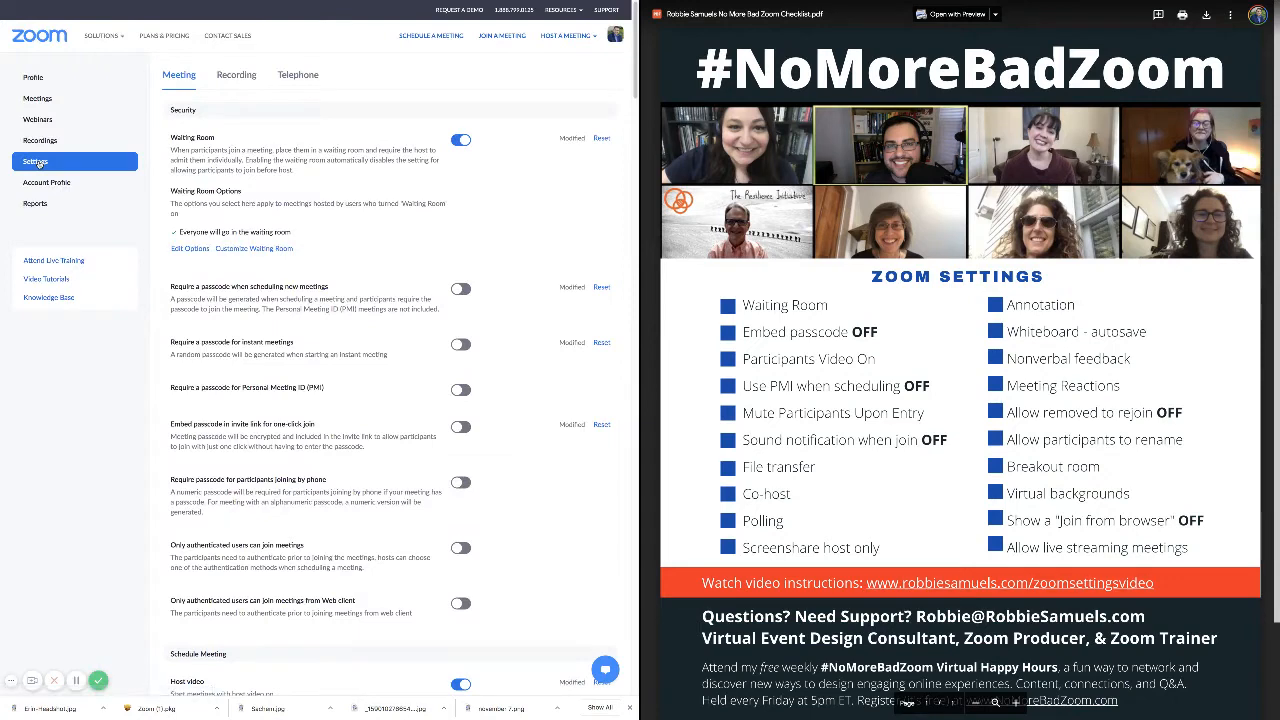
pyautogui.hotkey('ctrl', '+')
pyautogui.hotkey('ctrl', '+')
pyautogui.hotkey('ctrl', '+')
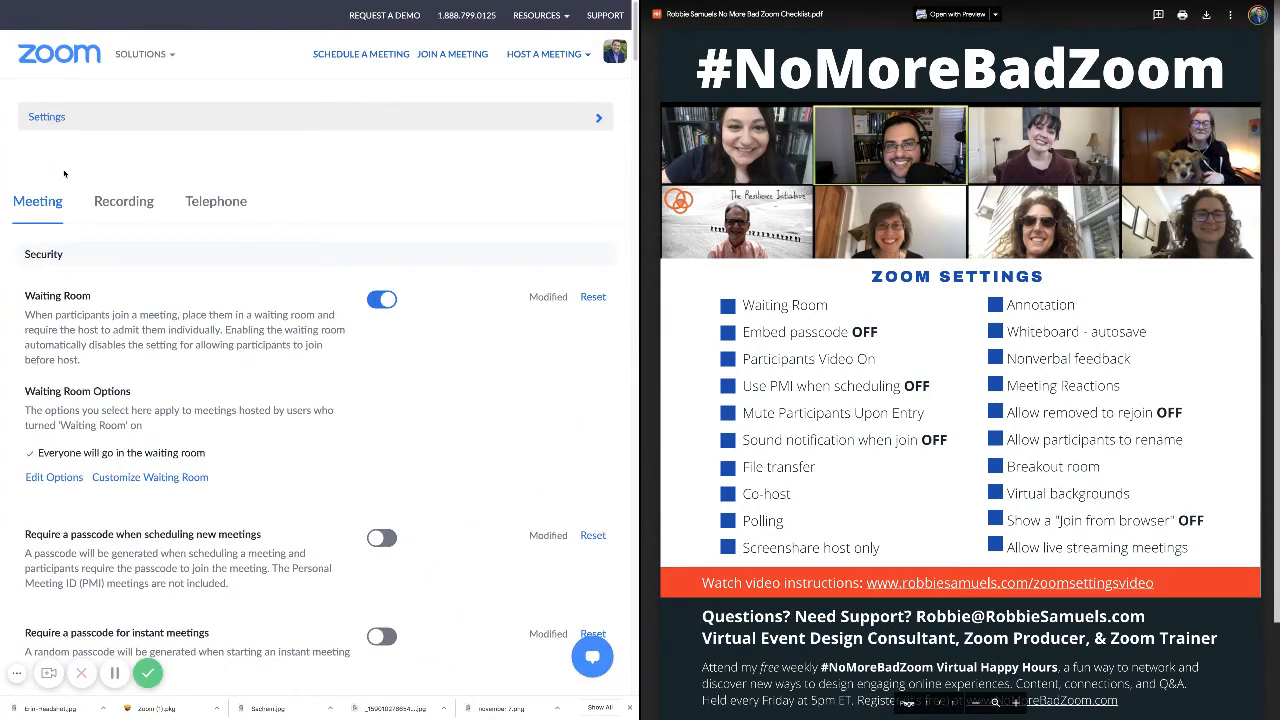
pyautogui.hotkey('ctrl', '+')
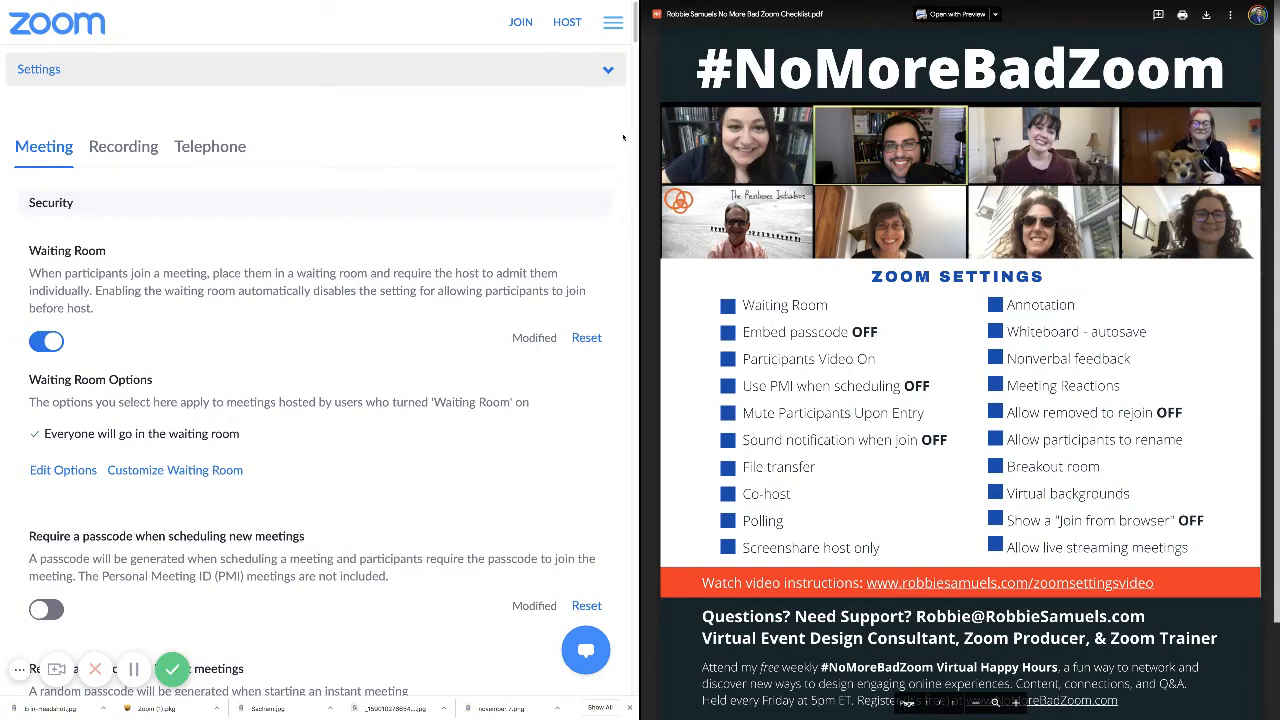
pyautogui.moveTo(636, 32); pyautogui.dragTo(636, 46)
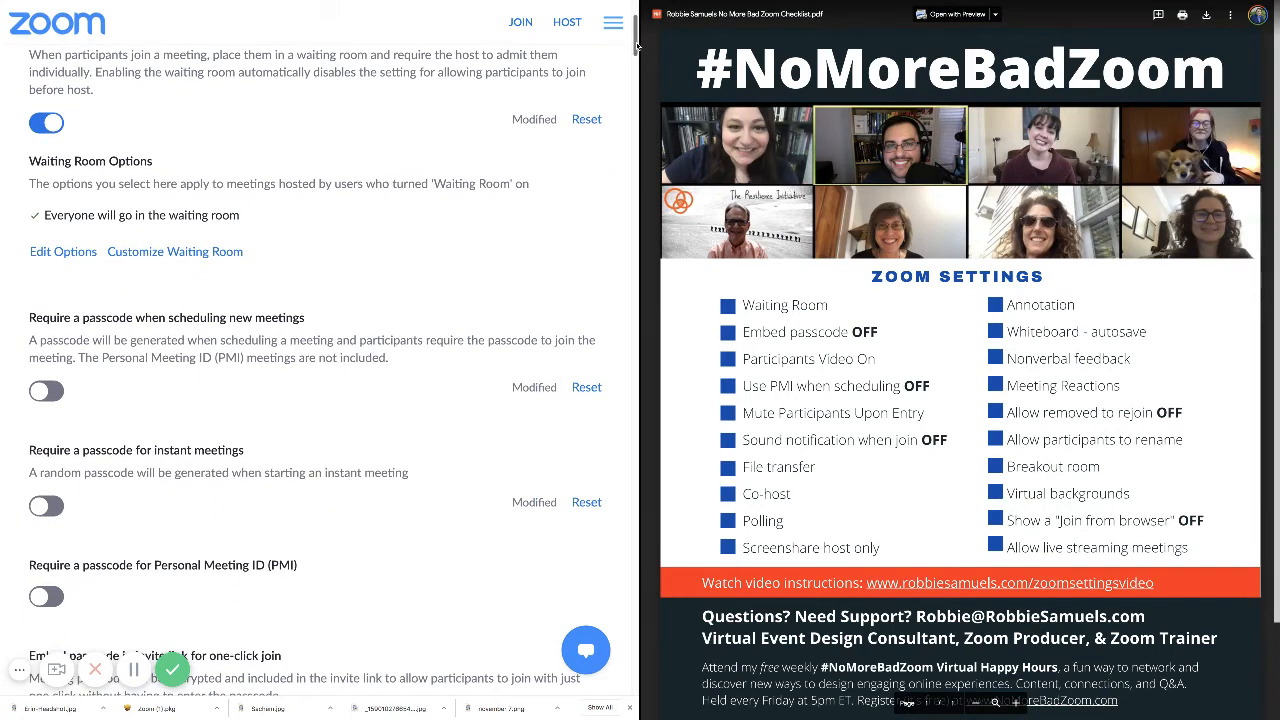
pyautogui.moveTo(636, 46); pyautogui.dragTo(637, 37)
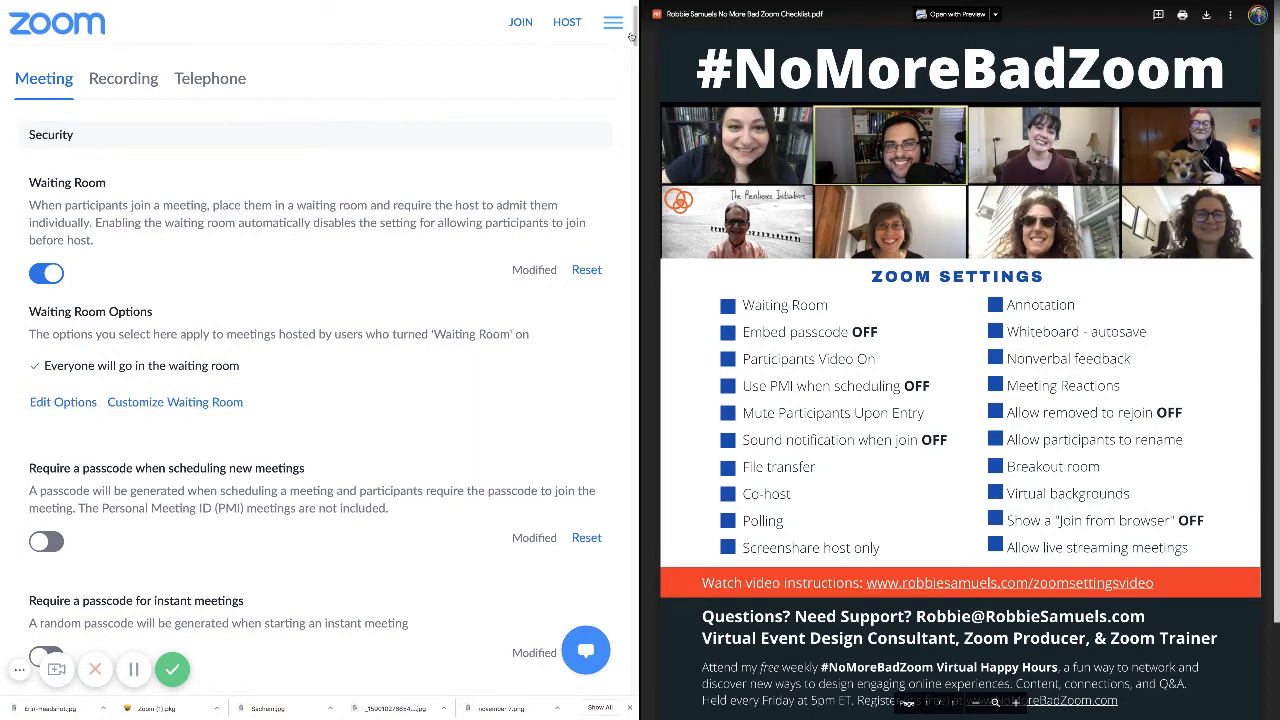
pyautogui.moveTo(636, 40); pyautogui.dragTo(637, 58)
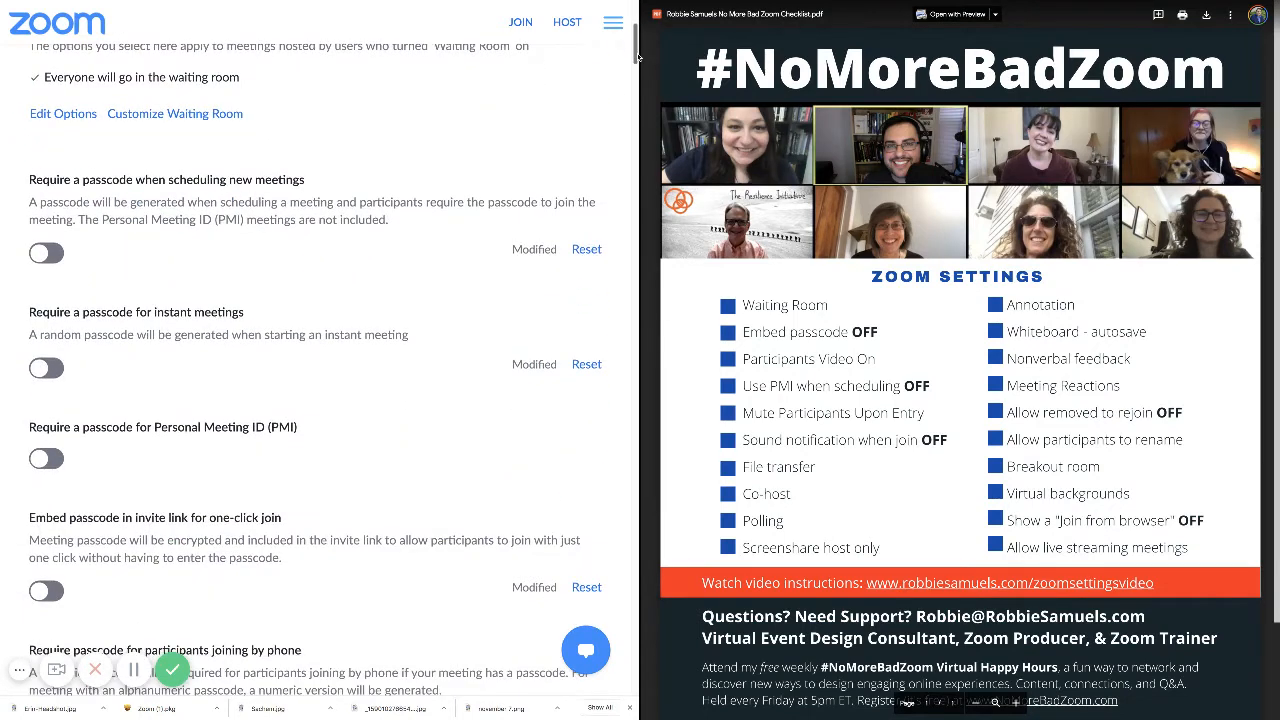
pyautogui.scroll(-3, 416, 109)
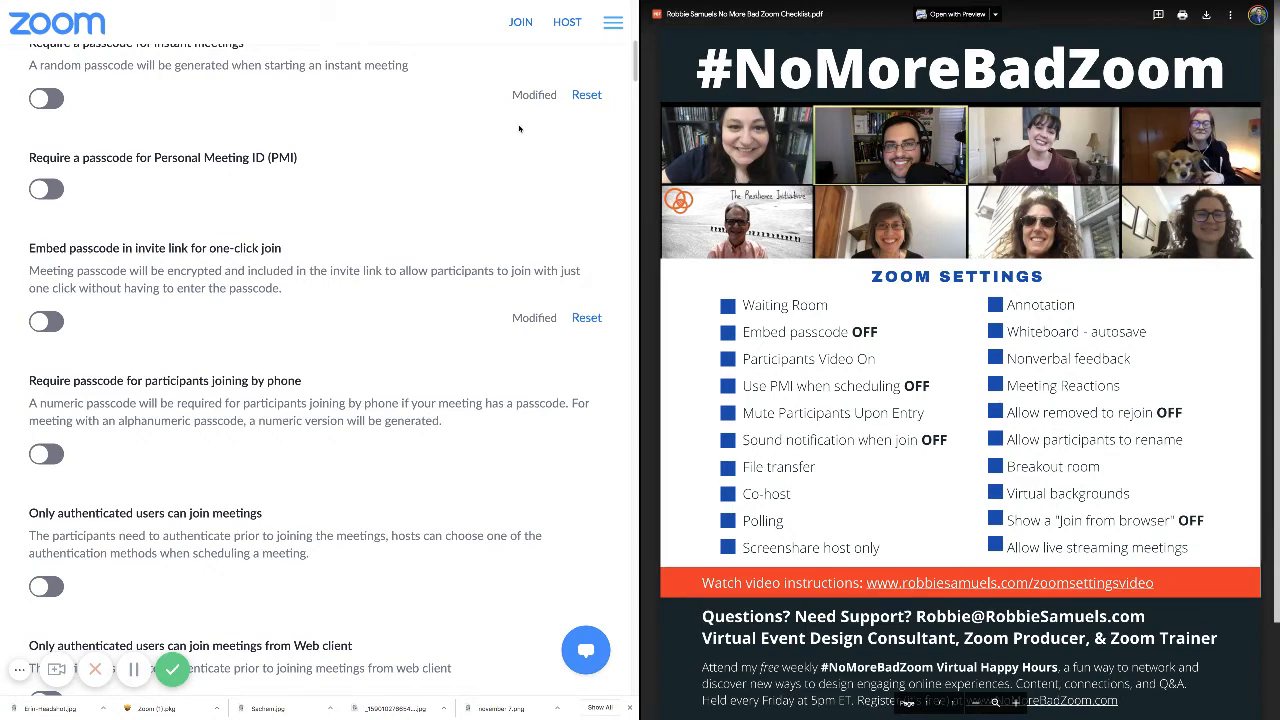
pyautogui.scroll(-1, 636, 80)
pyautogui.moveTo(636, 80); pyautogui.dragTo(636, 115)
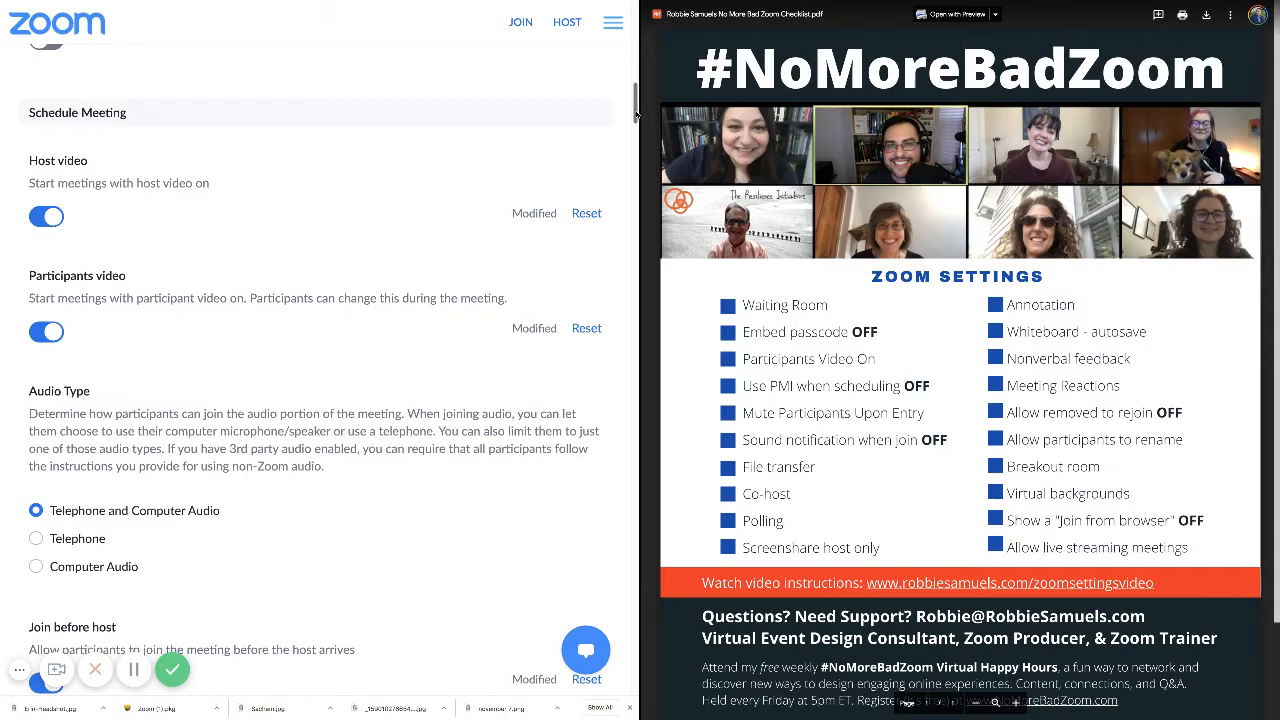
pyautogui.moveTo(636, 115); pyautogui.dragTo(639, 156)
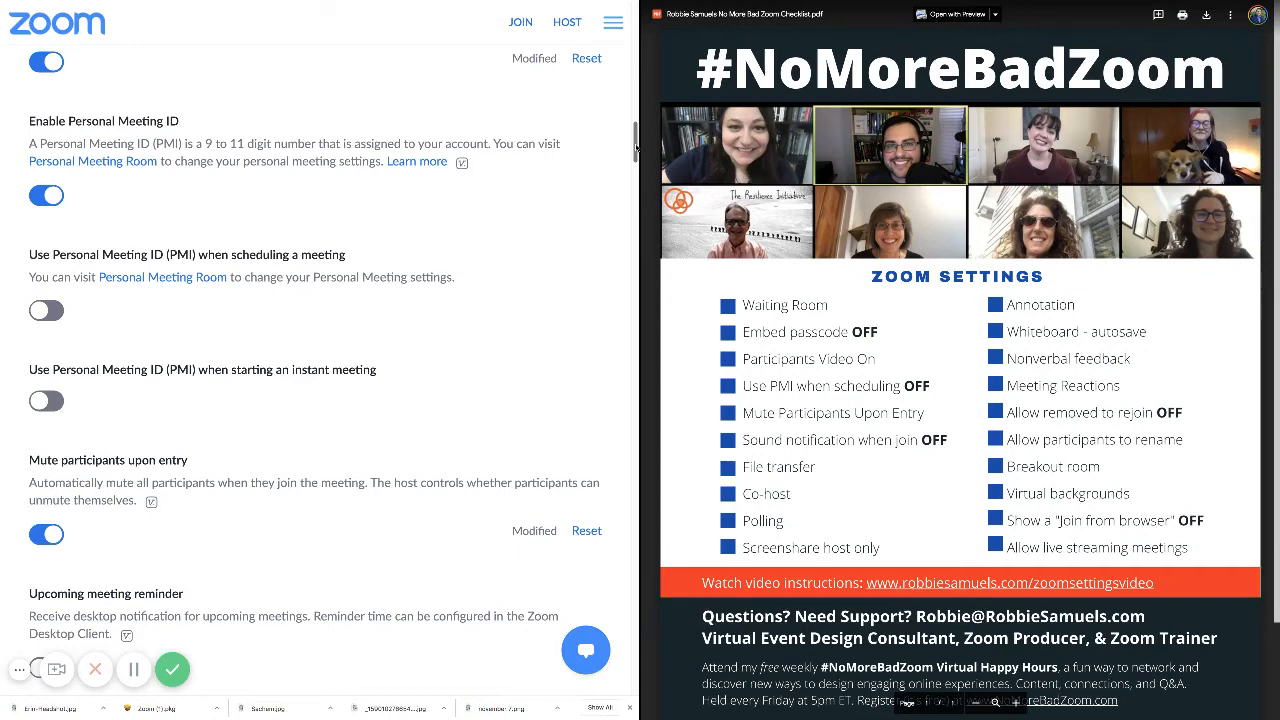
pyautogui.moveTo(636, 148); pyautogui.dragTo(636, 167)
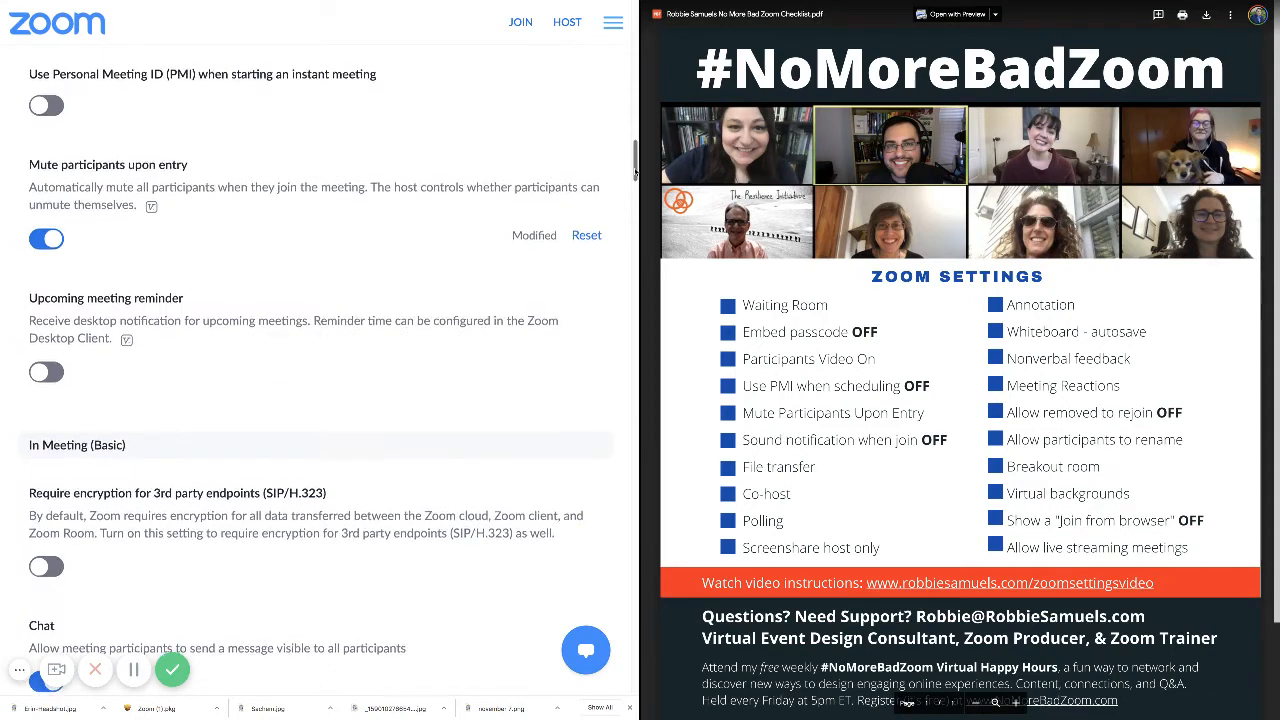
pyautogui.moveTo(635, 172); pyautogui.dragTo(635, 220)
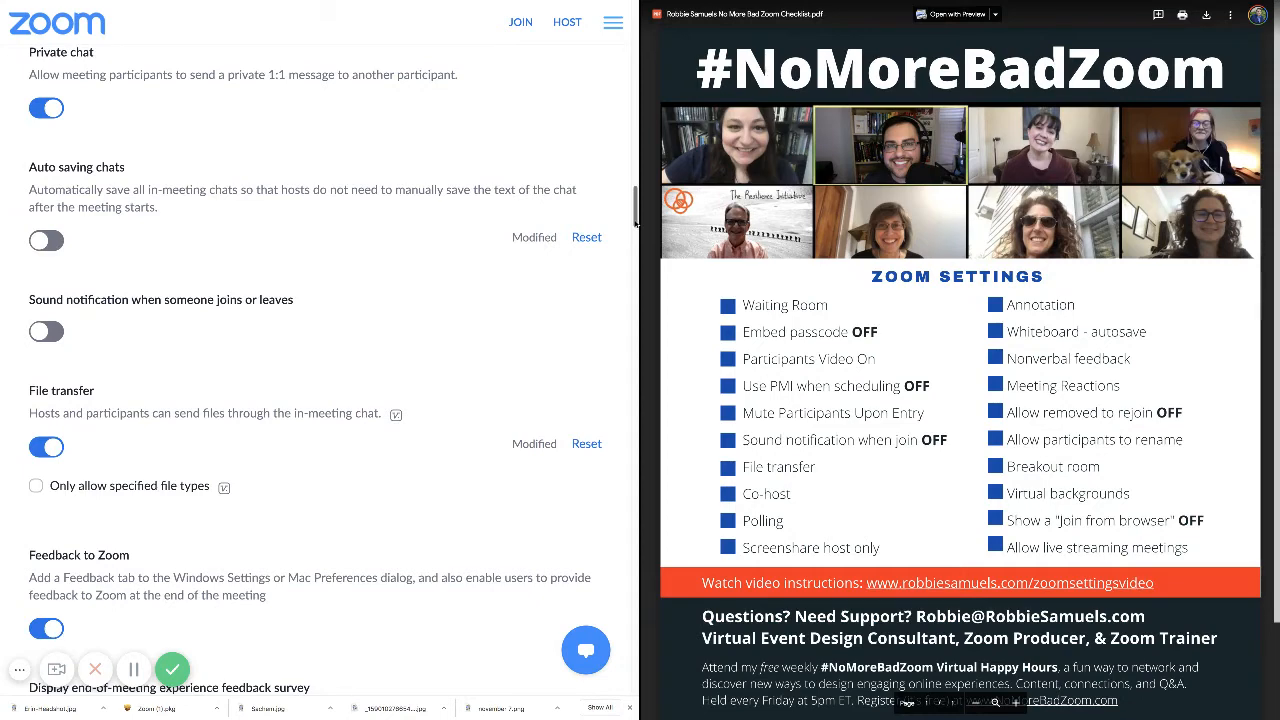
# Scroll the settings past Polling and Screen sharing to the Annotation and Whiteboard sections.
pyautogui.moveTo(635, 225); pyautogui.dragTo(635, 238)
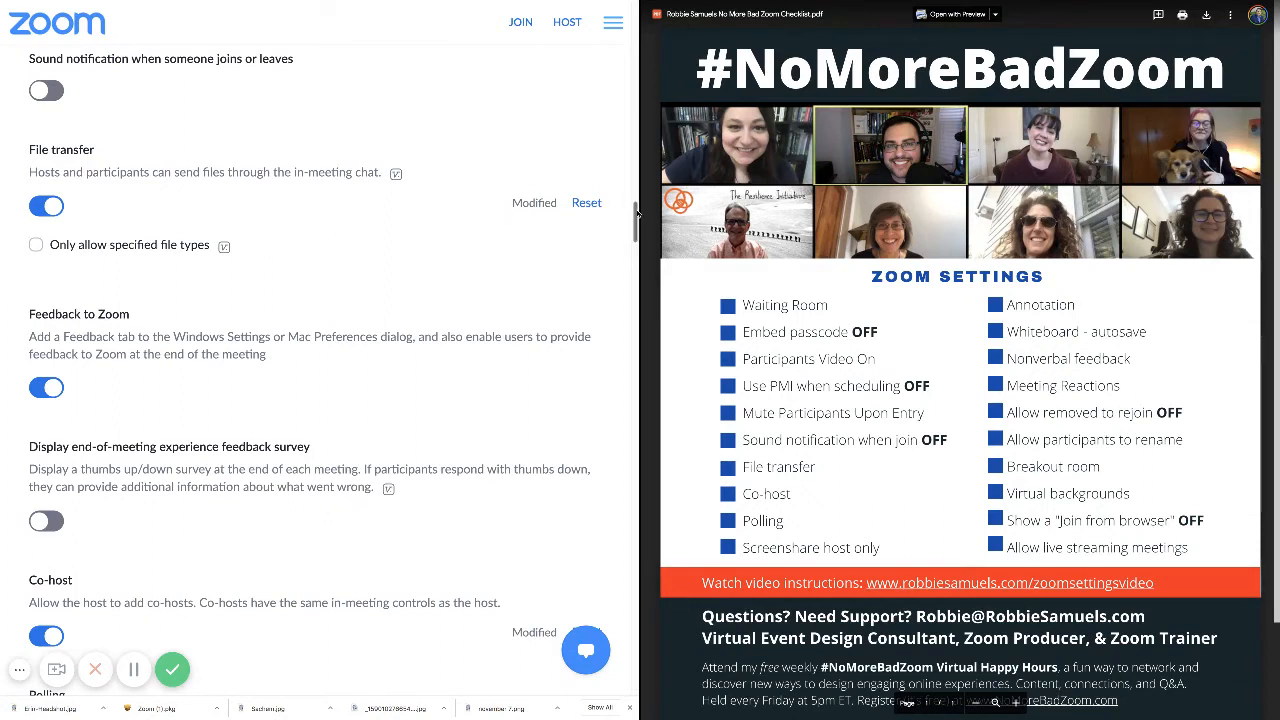
pyautogui.moveTo(637, 213); pyautogui.dragTo(637, 238)
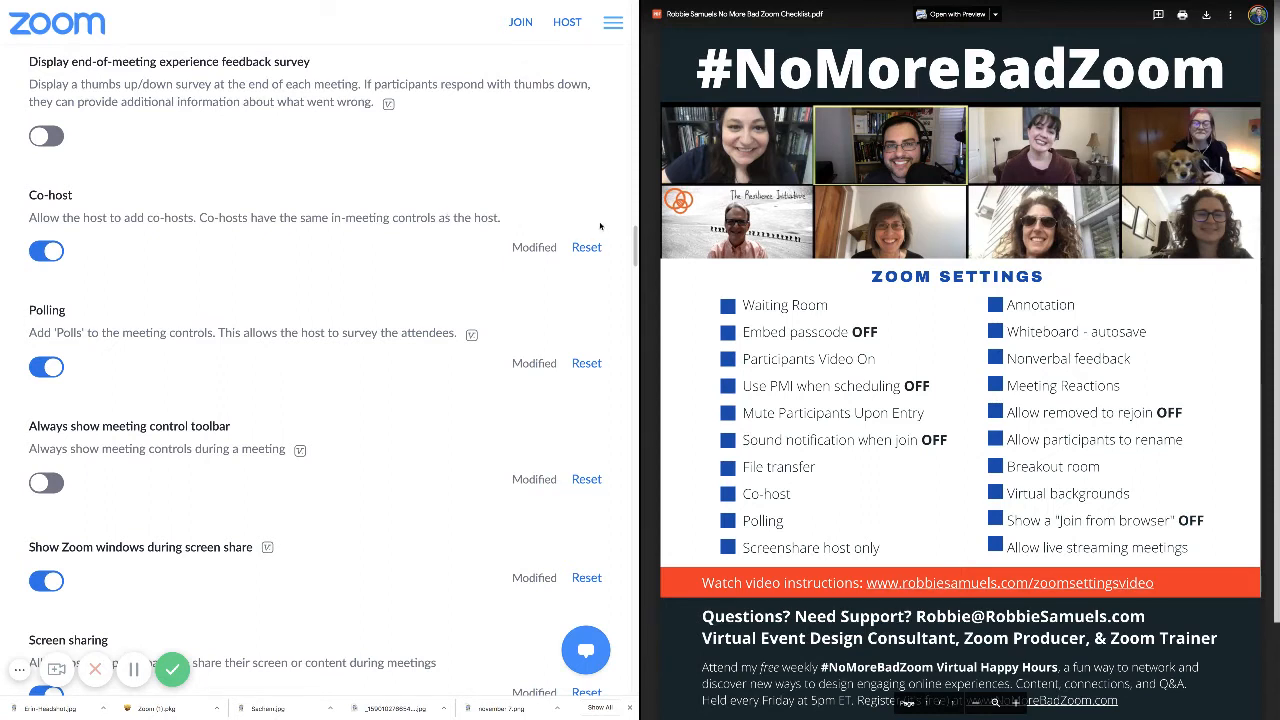
pyautogui.moveTo(633, 237); pyautogui.dragTo(633, 254)
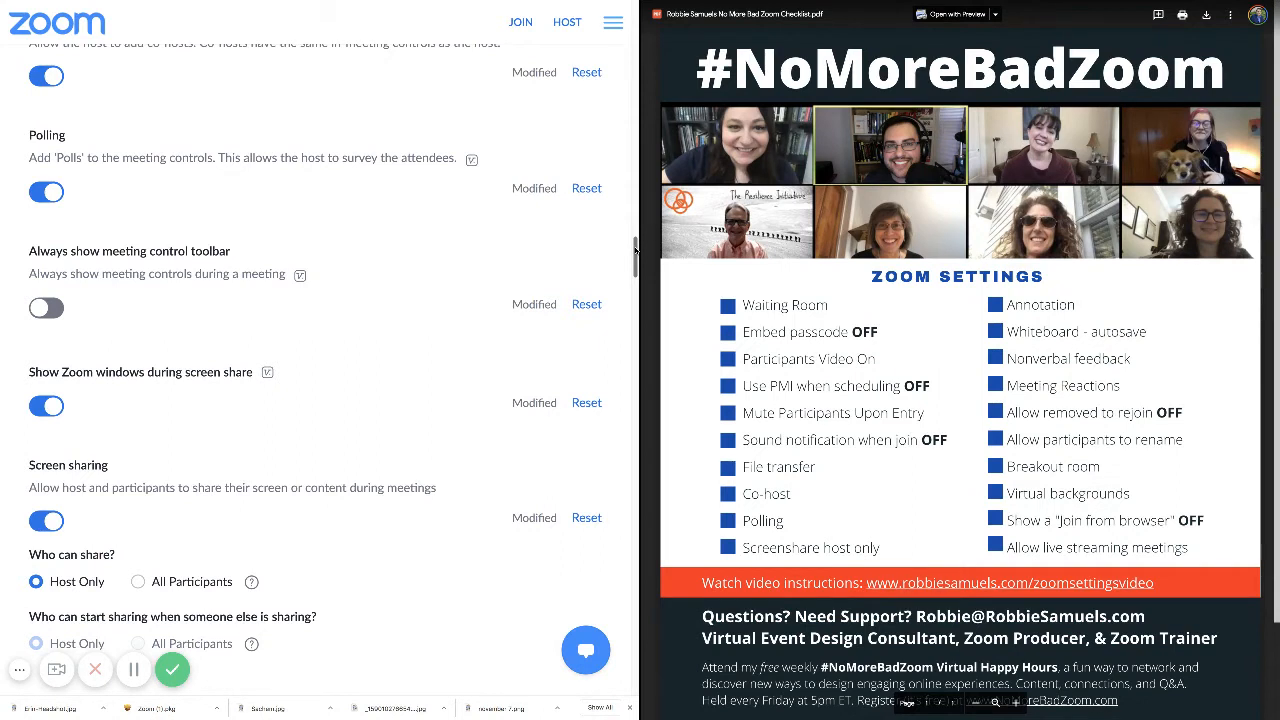
pyautogui.moveTo(636, 250); pyautogui.dragTo(636, 273)
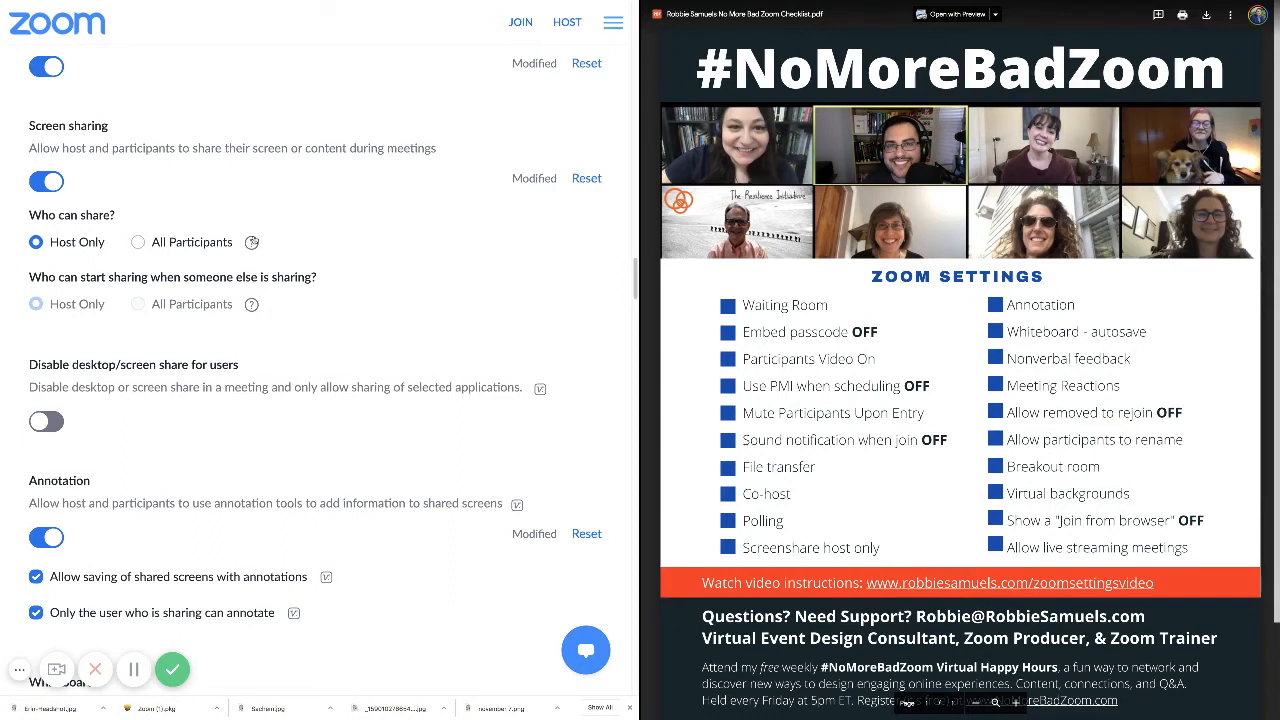
pyautogui.moveTo(634, 287); pyautogui.dragTo(634, 305)
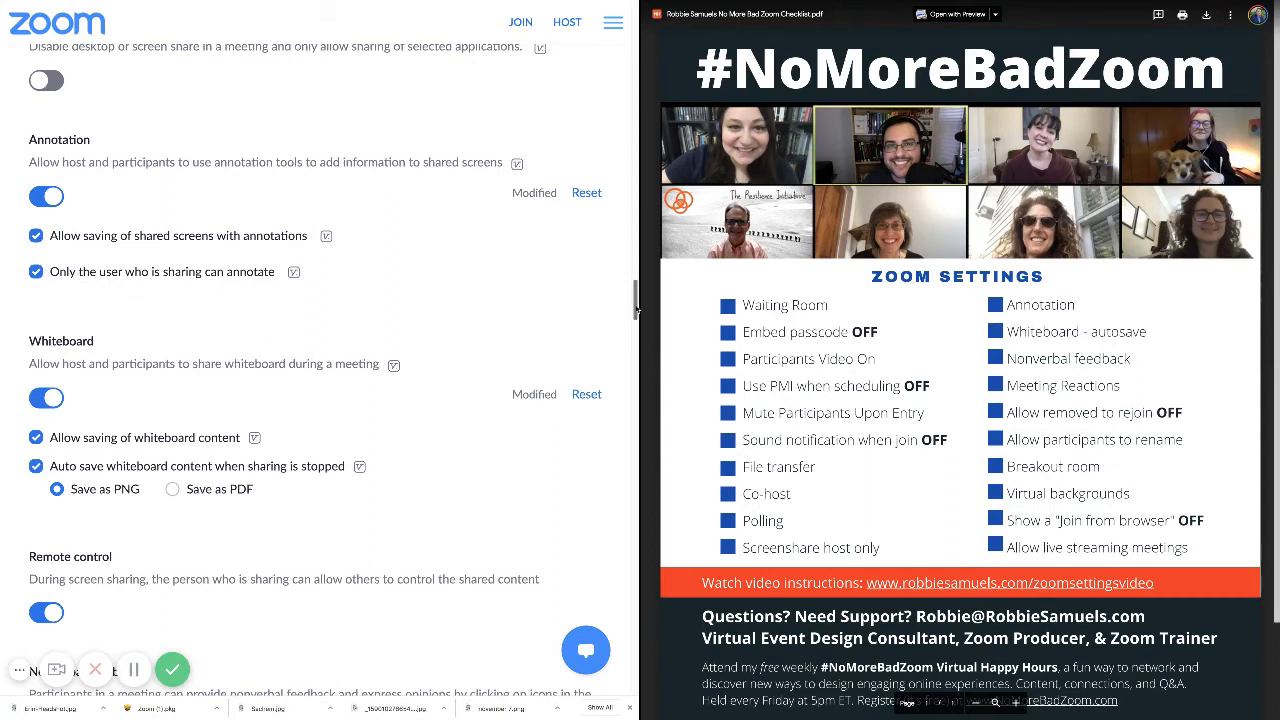
# Scroll down past Nonverbal feedback and Meeting reactions to the rejoin and self-rename options.
pyautogui.moveTo(636, 310); pyautogui.dragTo(636, 325)
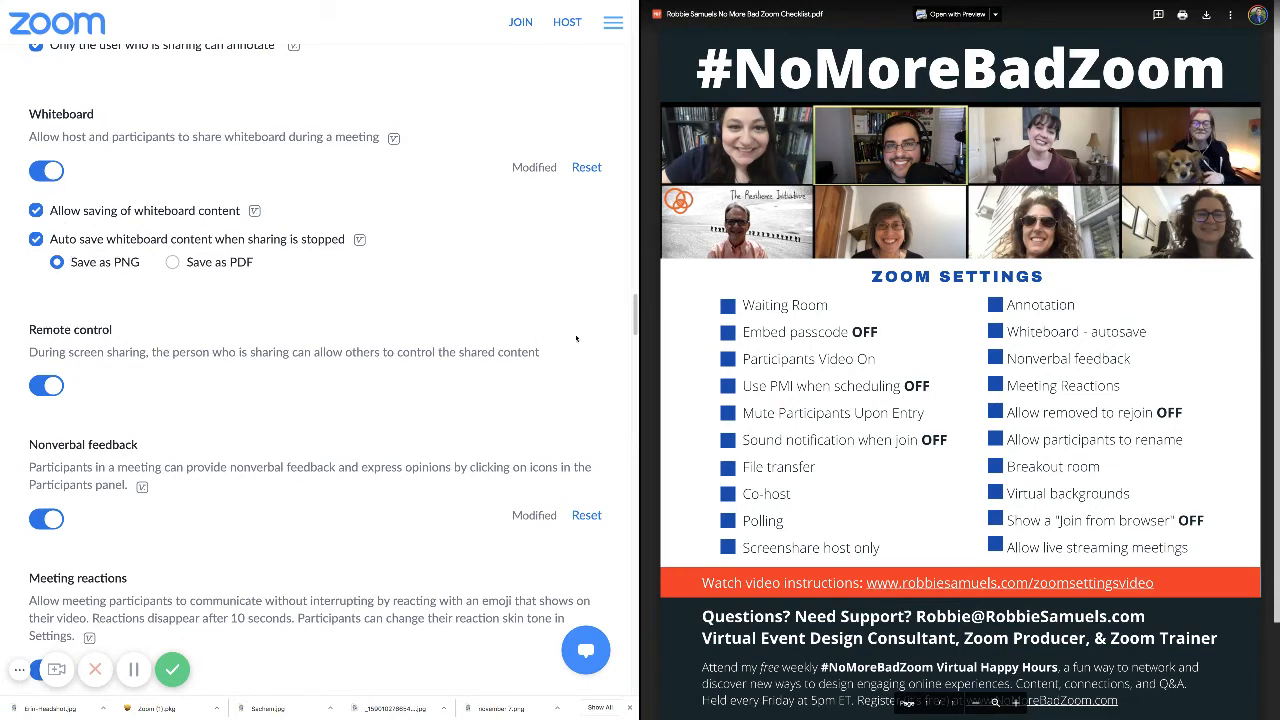
pyautogui.moveTo(637, 320); pyautogui.dragTo(638, 341)
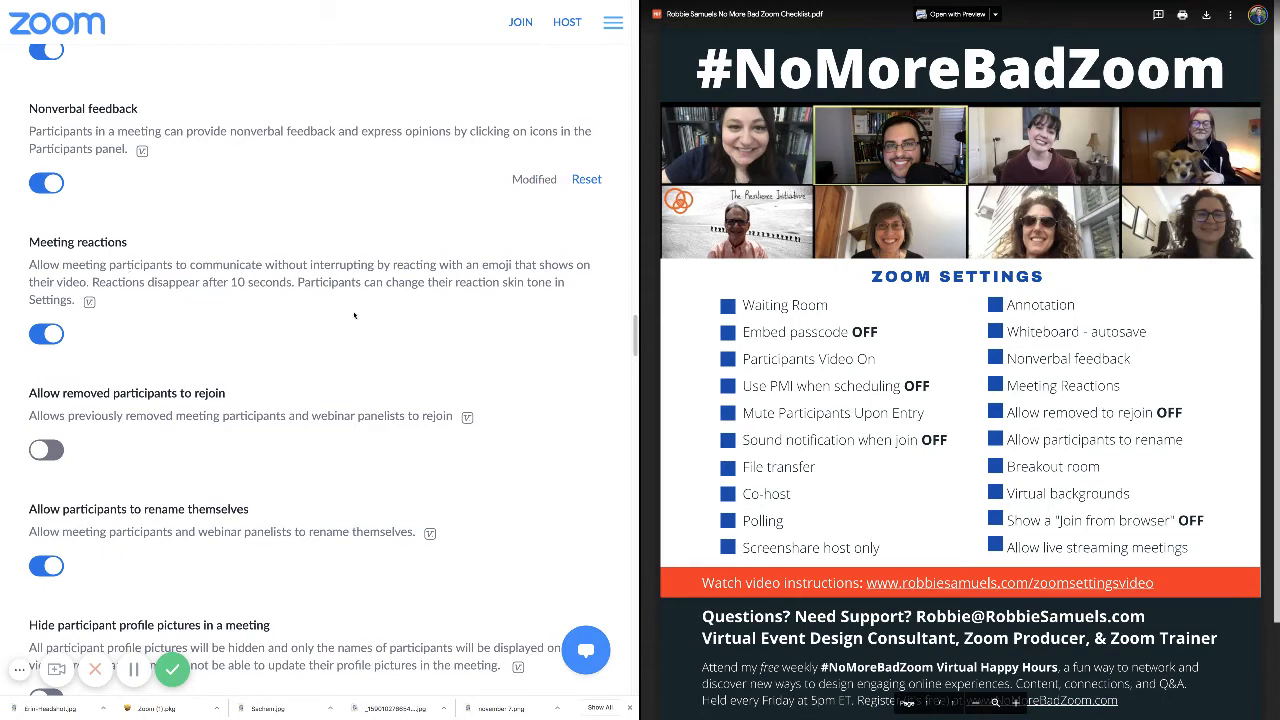
pyautogui.moveTo(636, 326); pyautogui.dragTo(636, 343)
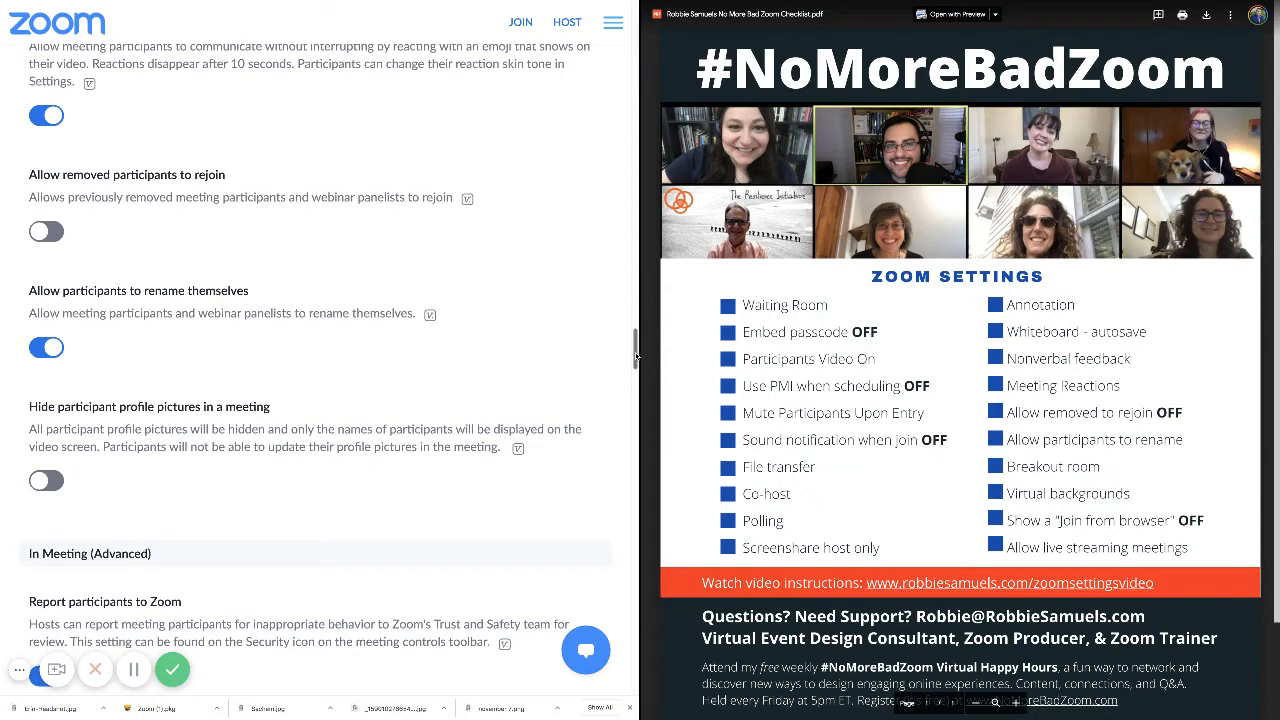
# Scroll through Breakout room and Closed captioning down to Virtual background and Video filters.
pyautogui.scroll(-1, 635, 365)
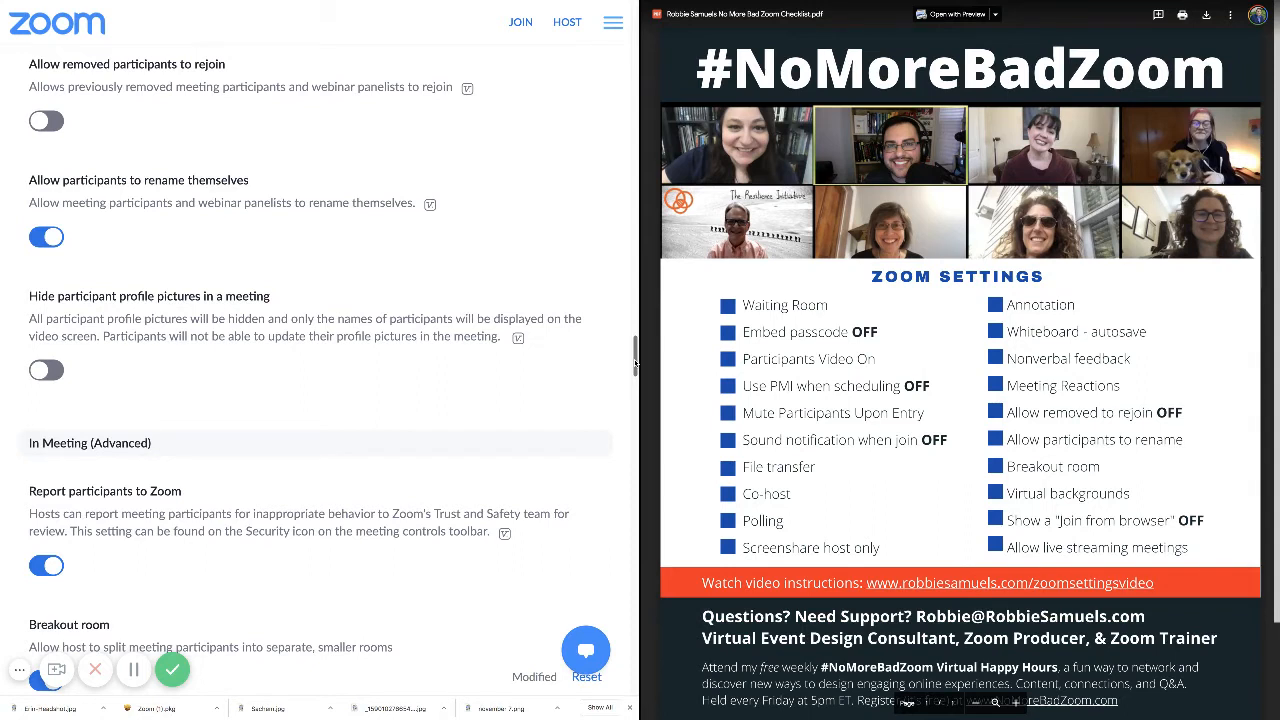
pyautogui.scroll(-1, 635, 365)
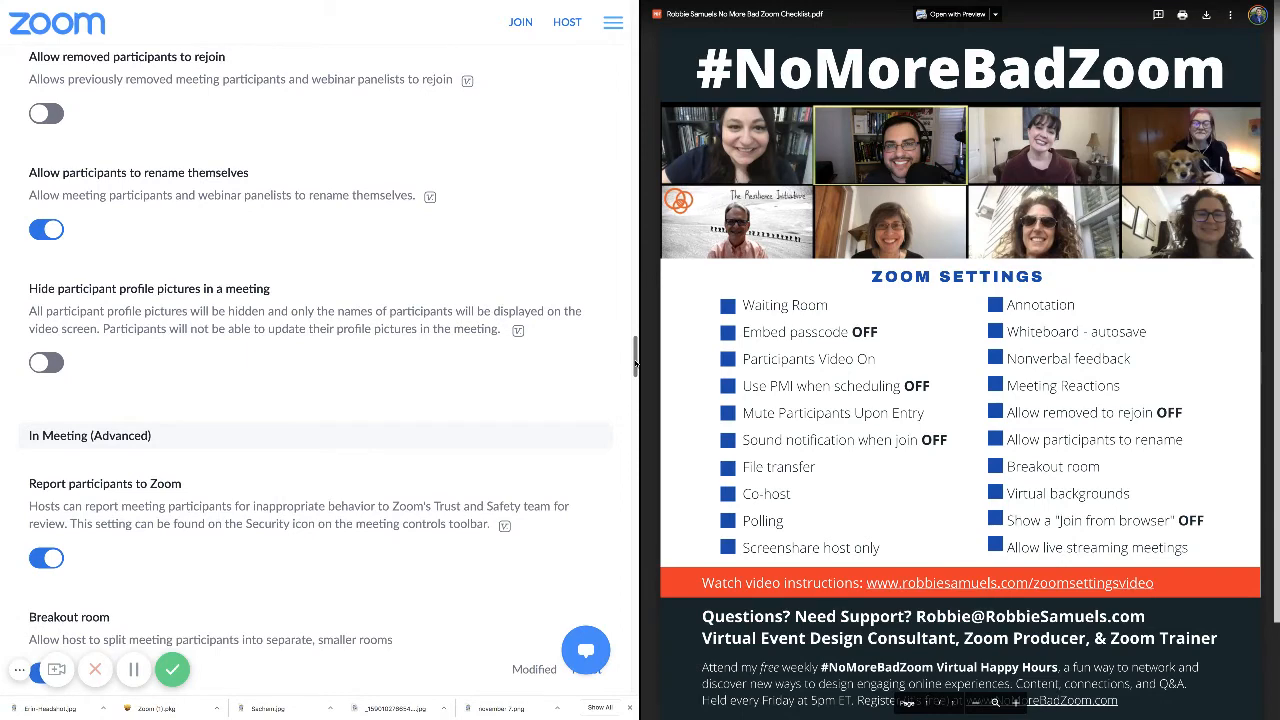
pyautogui.scroll(-1, 635, 368)
pyautogui.moveTo(635, 372); pyautogui.dragTo(635, 387)
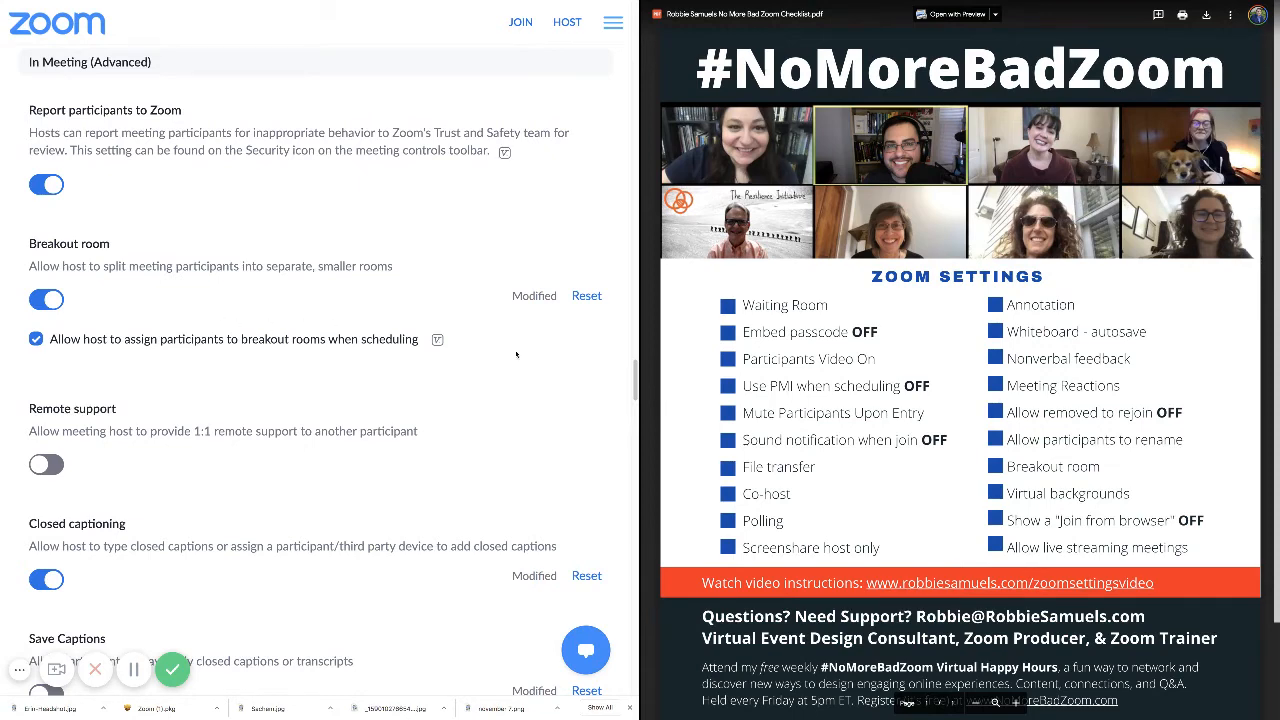
pyautogui.moveTo(635, 373); pyautogui.dragTo(622, 418)
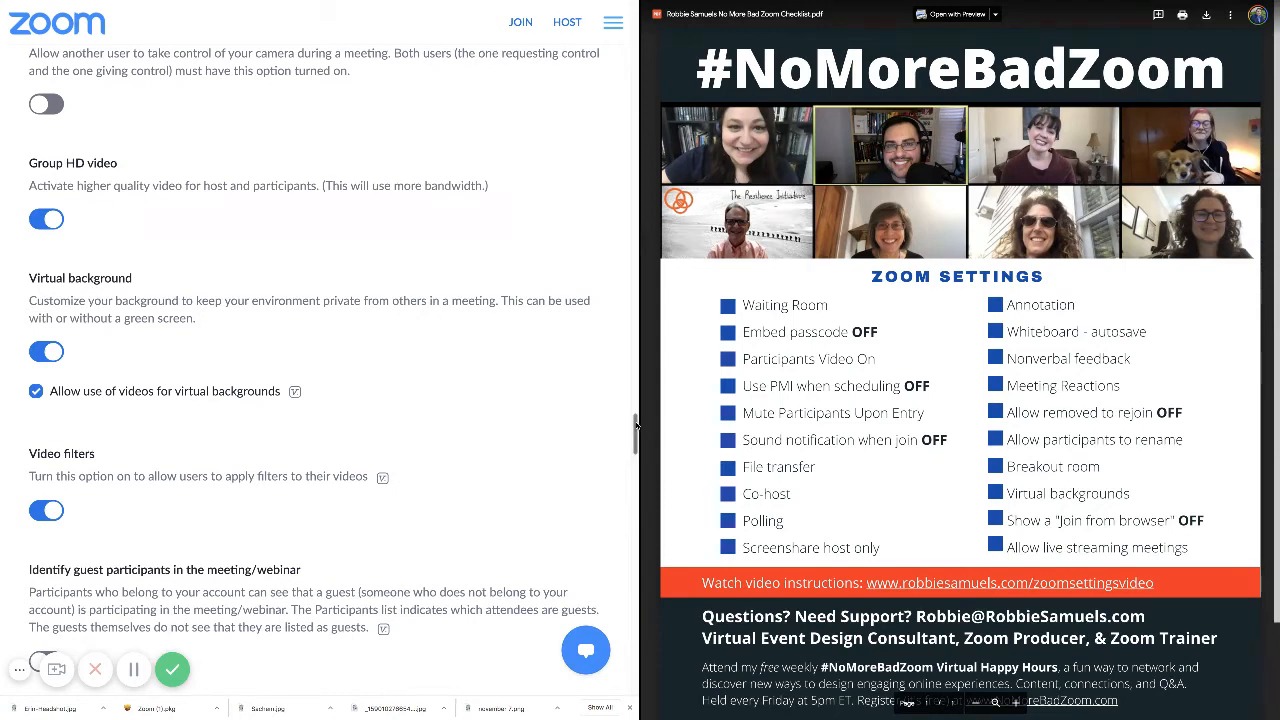
# Scroll down to the 'Join from your browser' link and Allow live streaming meetings settings.
pyautogui.moveTo(637, 427); pyautogui.dragTo(627, 500)
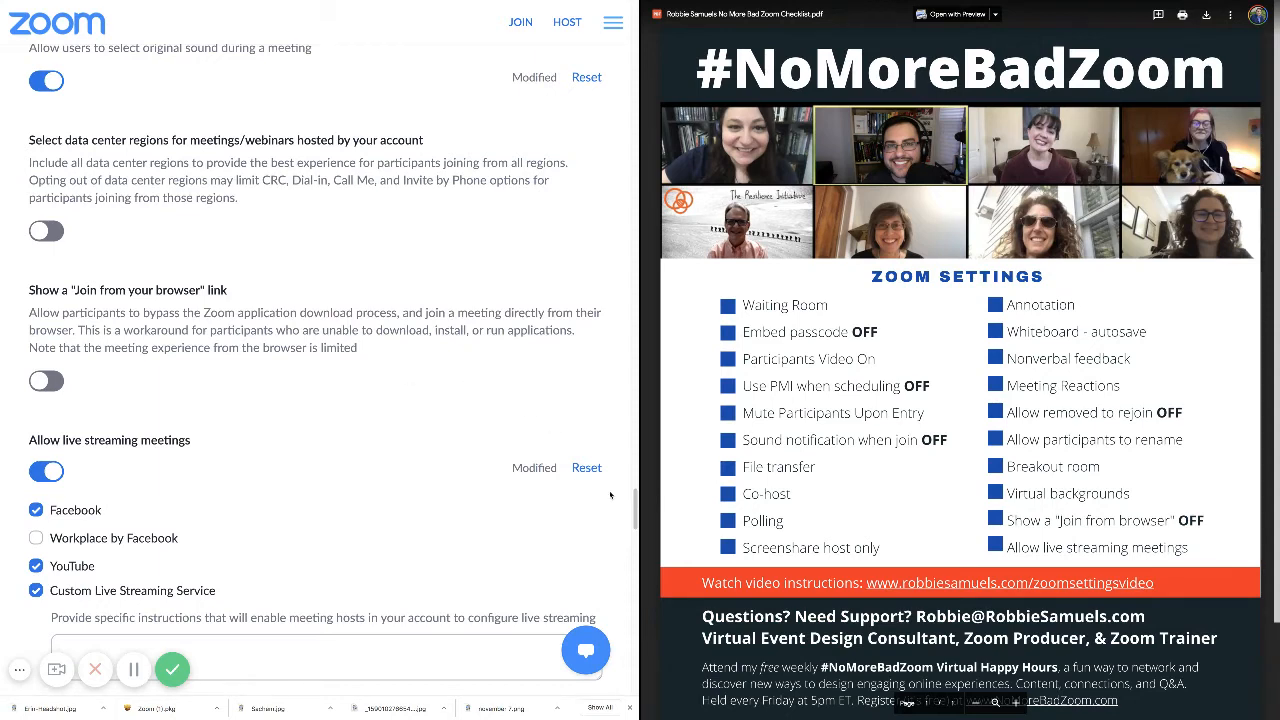
# Select the custom live streaming instructions box, reach Email Notification, and scroll the checklist PDF down.
pyautogui.scroll(-2, 634, 507)
pyautogui.scroll(-2, 634, 507)
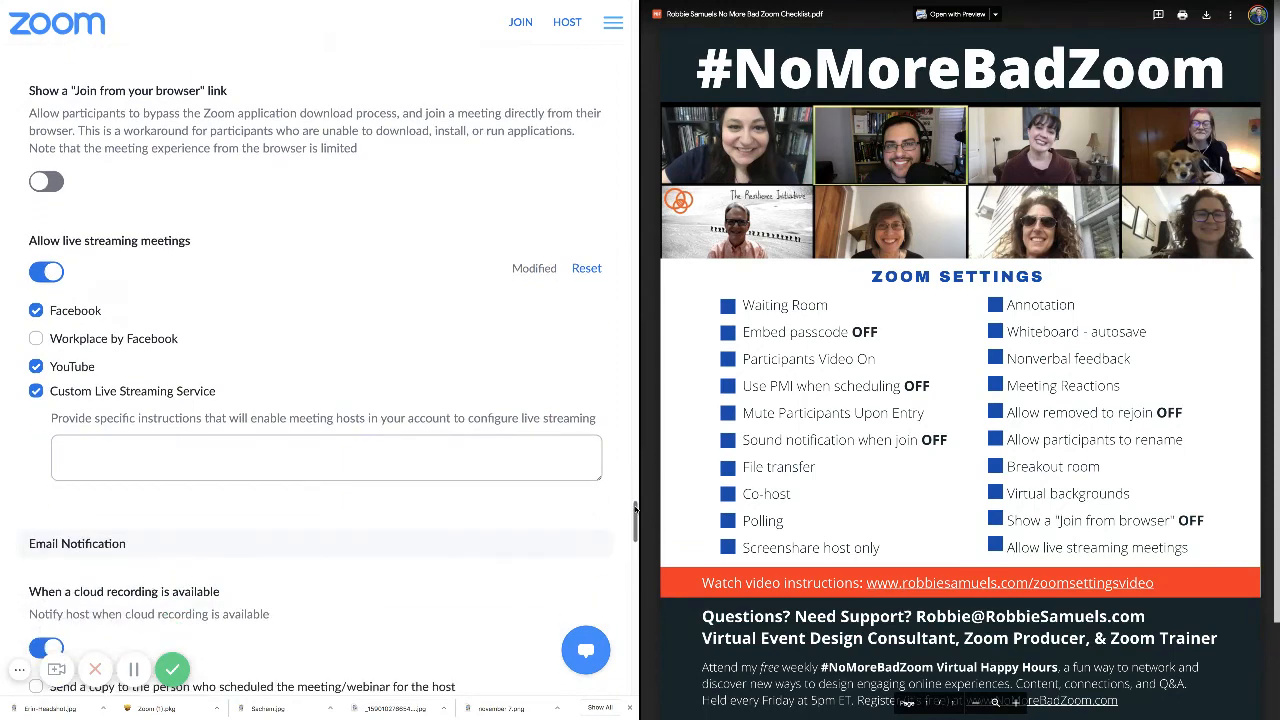
pyautogui.click(485, 467)
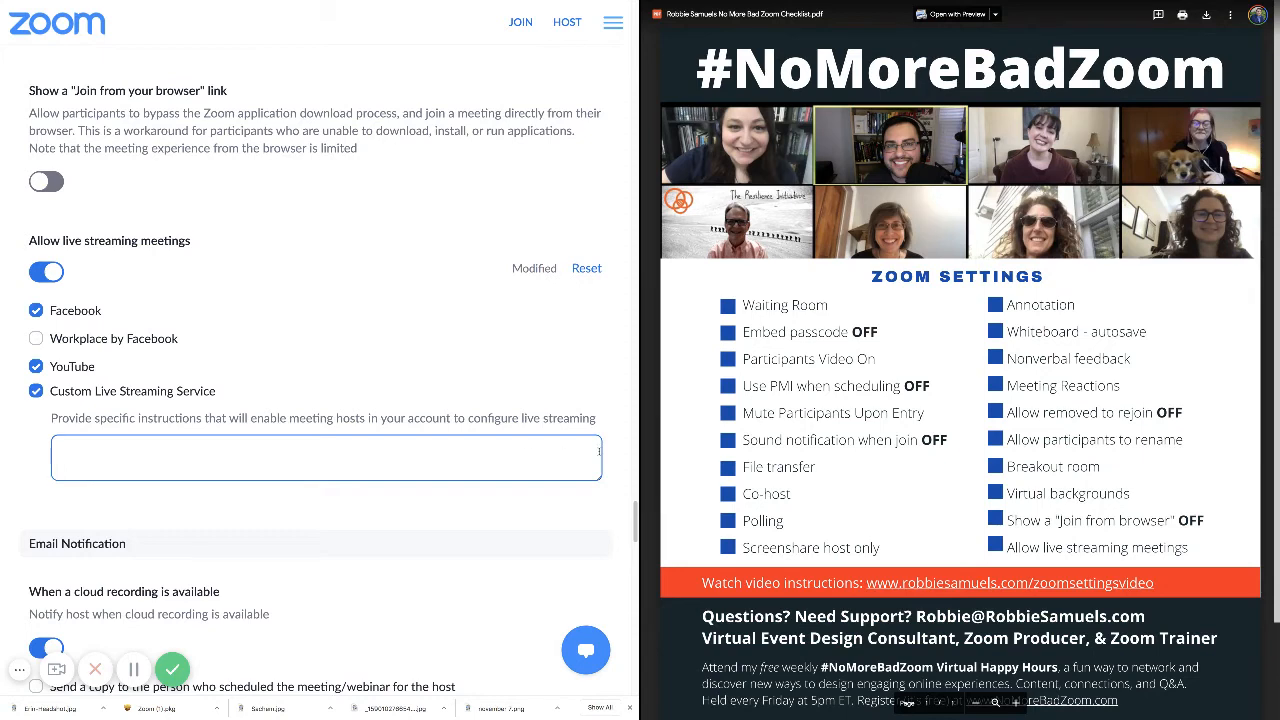
pyautogui.scroll(-1, 636, 518)
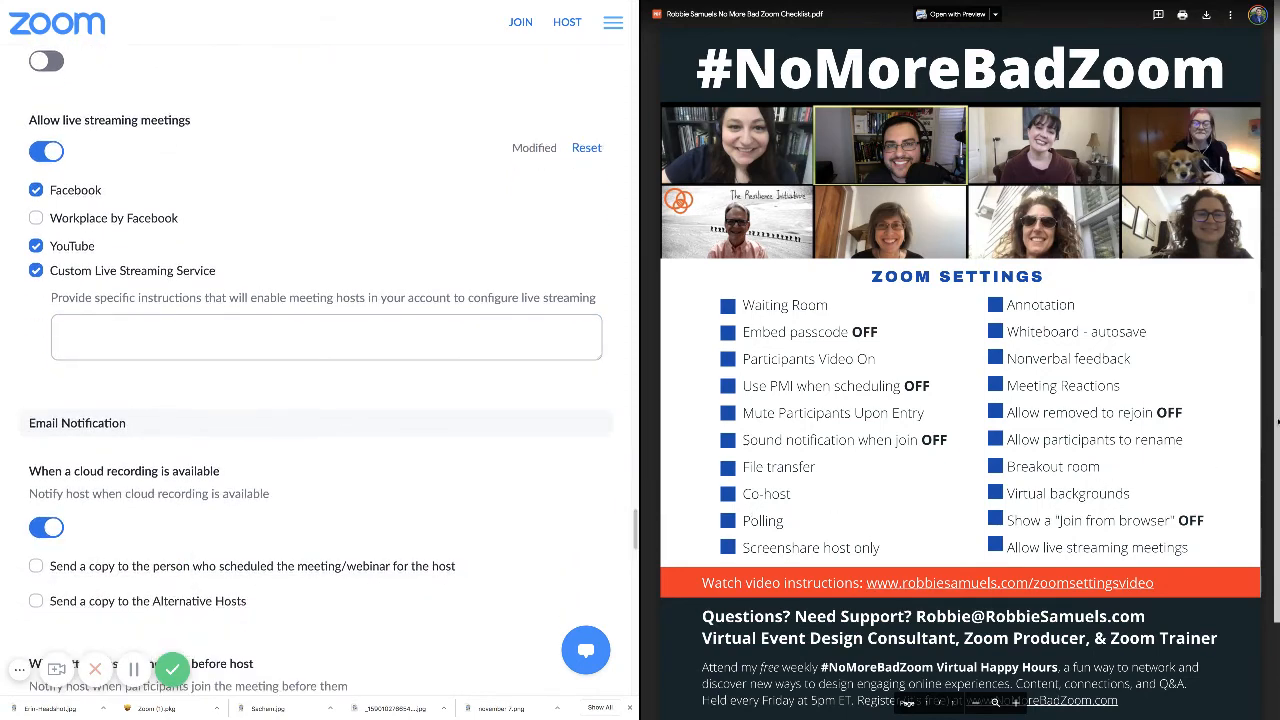
pyautogui.scroll(-3, 1277, 411)
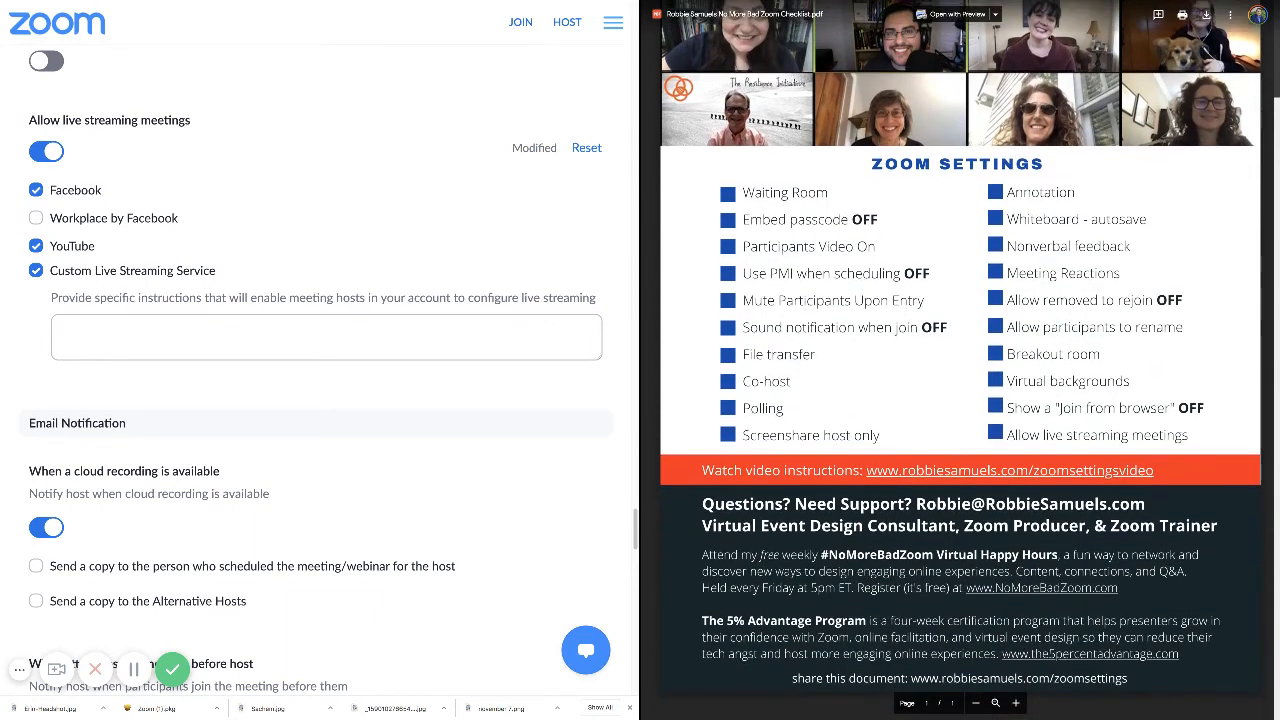